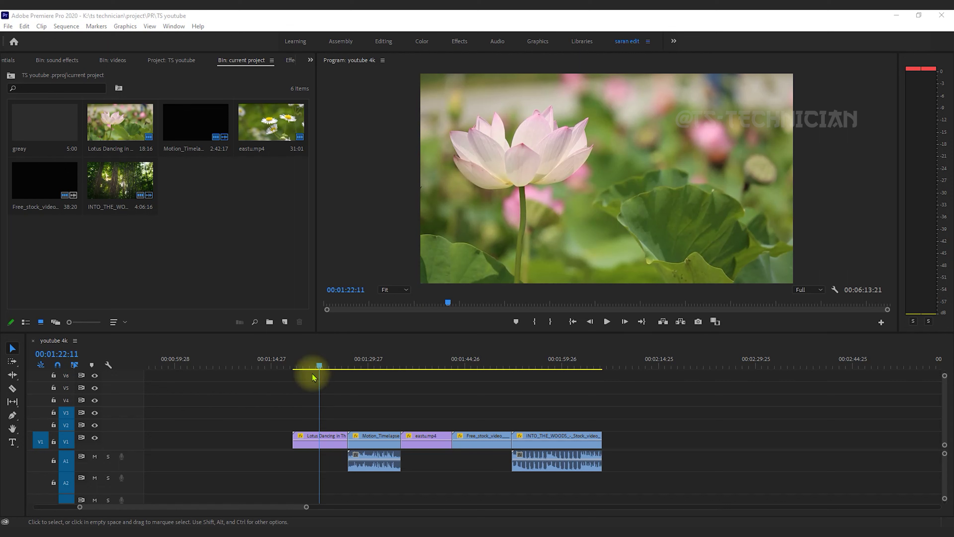
# Scrub through the Lotus Dancing clip and park the playhead at 00:01:17:27, just before it.
pyautogui.click(296, 367)
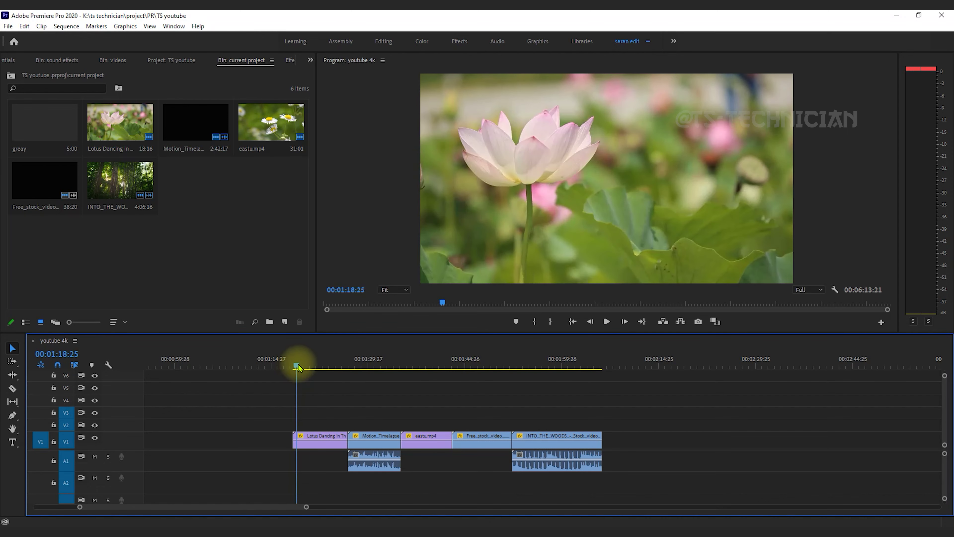
pyautogui.click(303, 366)
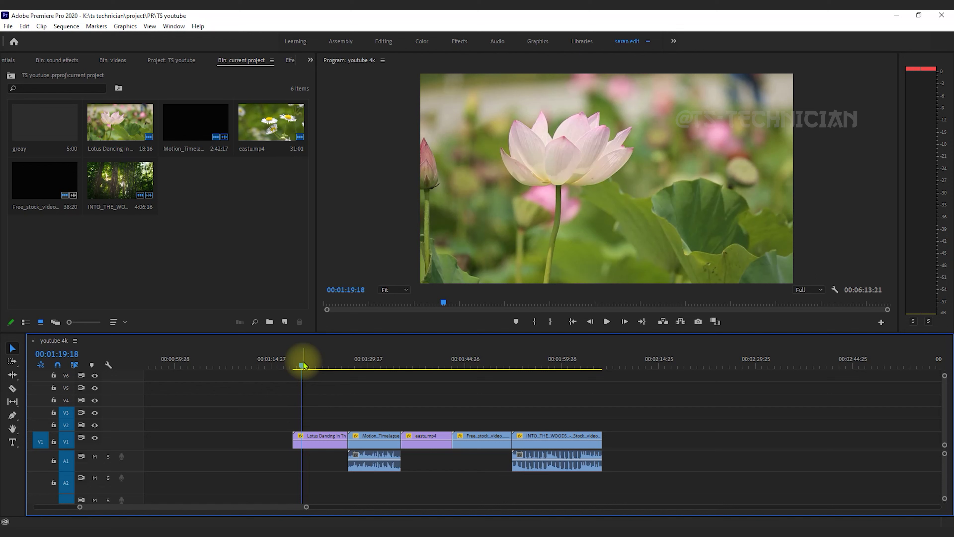
pyautogui.moveTo(303, 365)
pyautogui.mouseDown()
pyautogui.moveTo(365, 357)
pyautogui.moveTo(439, 373)
pyautogui.moveTo(336, 385)
pyautogui.moveTo(335, 375)
pyautogui.moveTo(292, 365)
pyautogui.mouseUp()
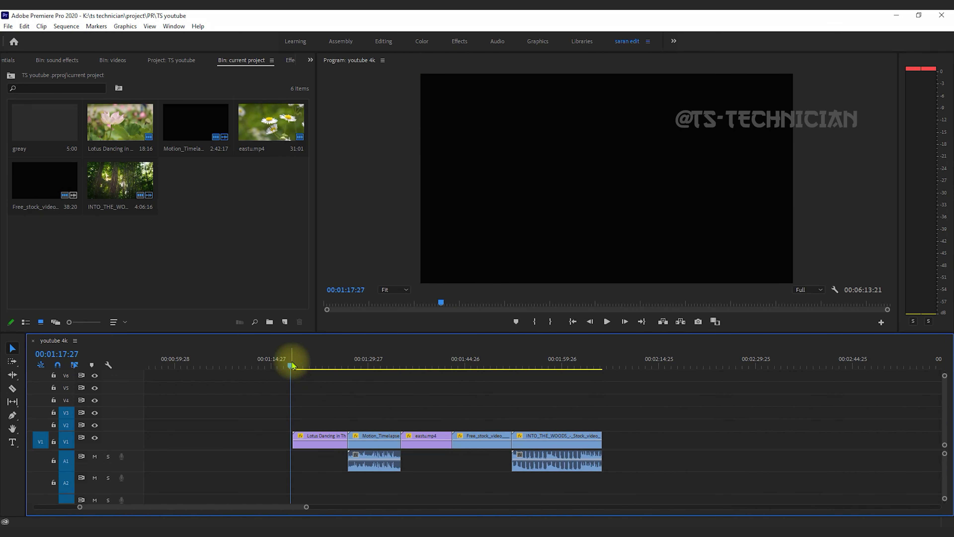
pyautogui.moveTo(292, 365); pyautogui.dragTo(295, 366)
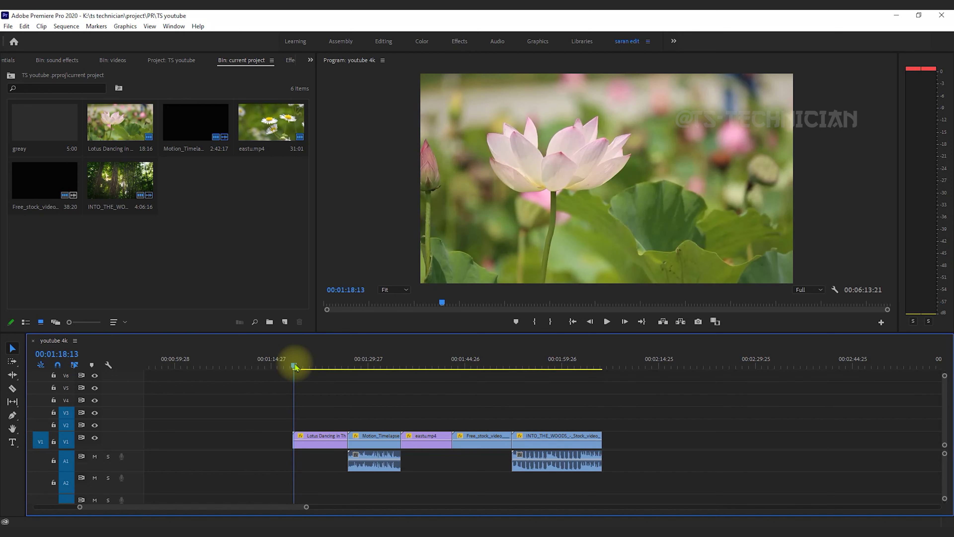
pyautogui.moveTo(296, 367); pyautogui.dragTo(320, 367)
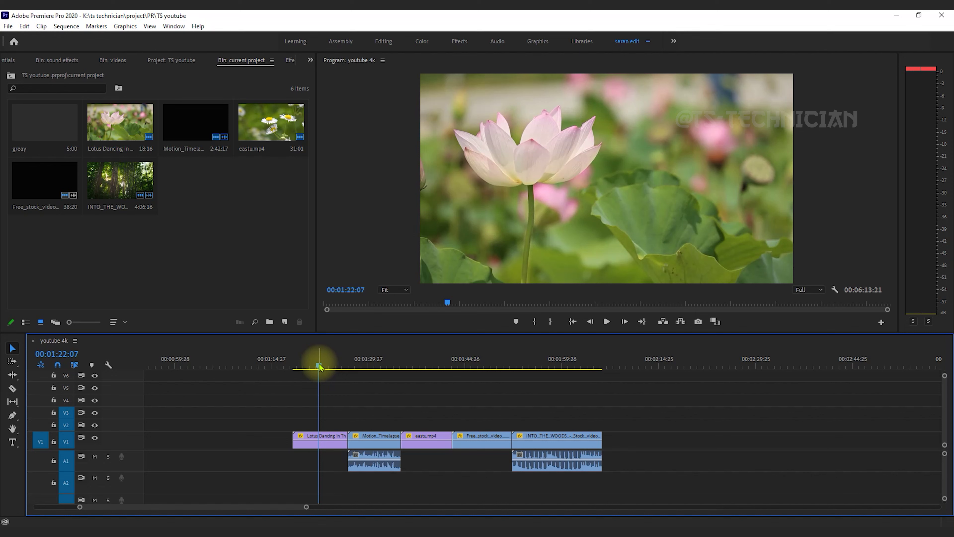
pyautogui.moveTo(320, 366); pyautogui.dragTo(293, 372)
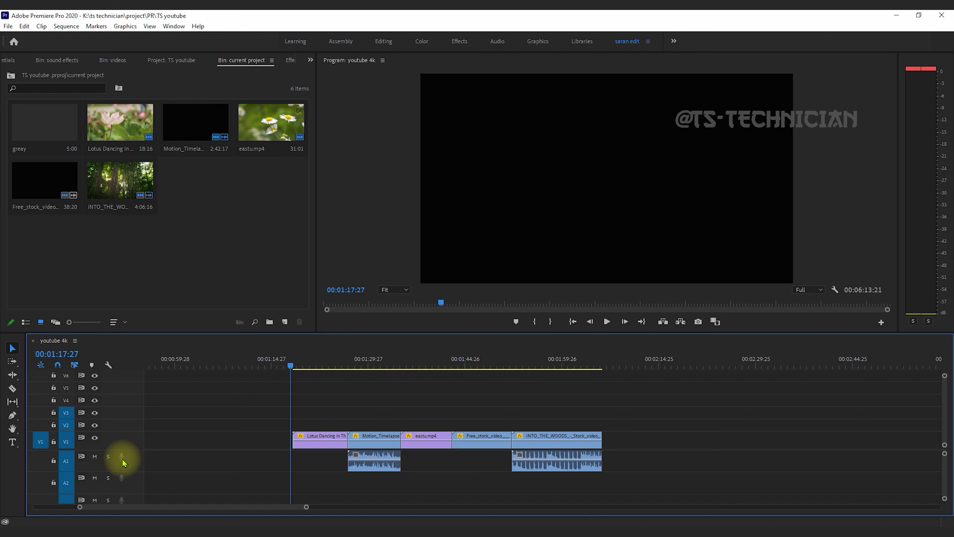
# Set the Audio 1 voice-over record source to Microphone (Yeti Stereo Microphone) and close the settings.
pyautogui.rightClick(135, 468)
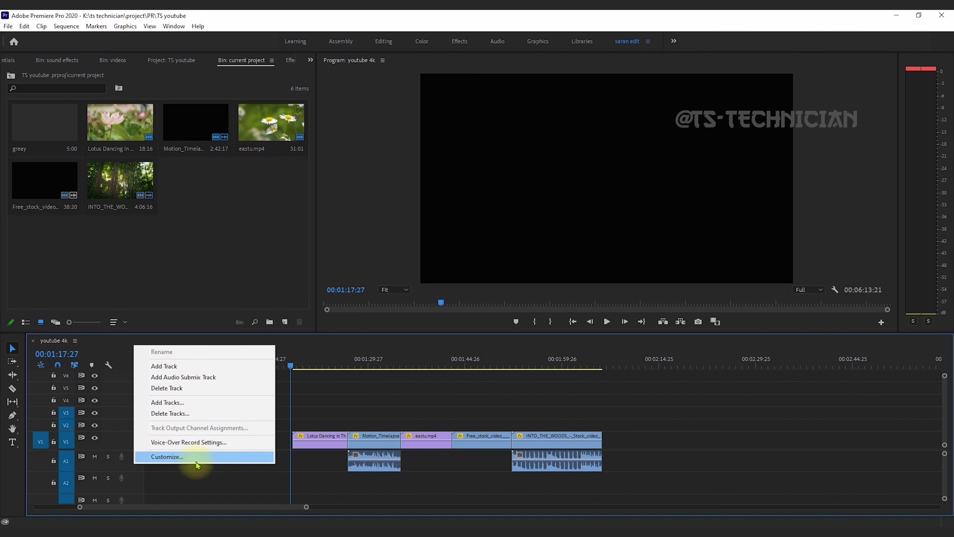
pyautogui.click(196, 442)
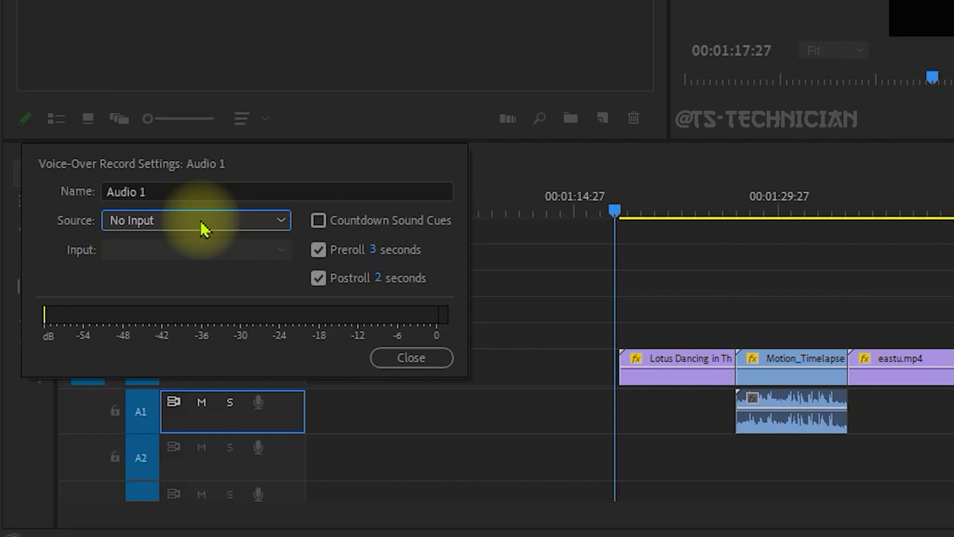
pyautogui.click(202, 228)
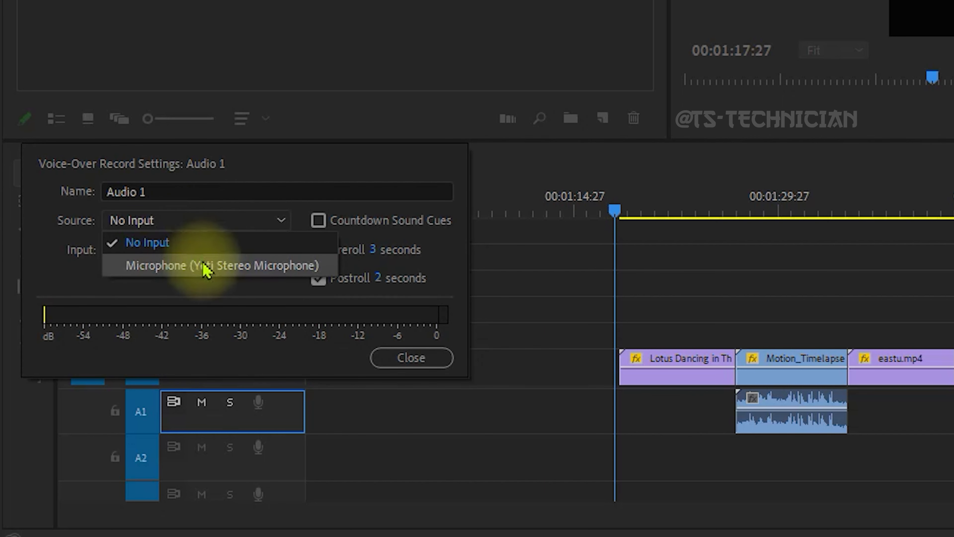
pyautogui.click(246, 271)
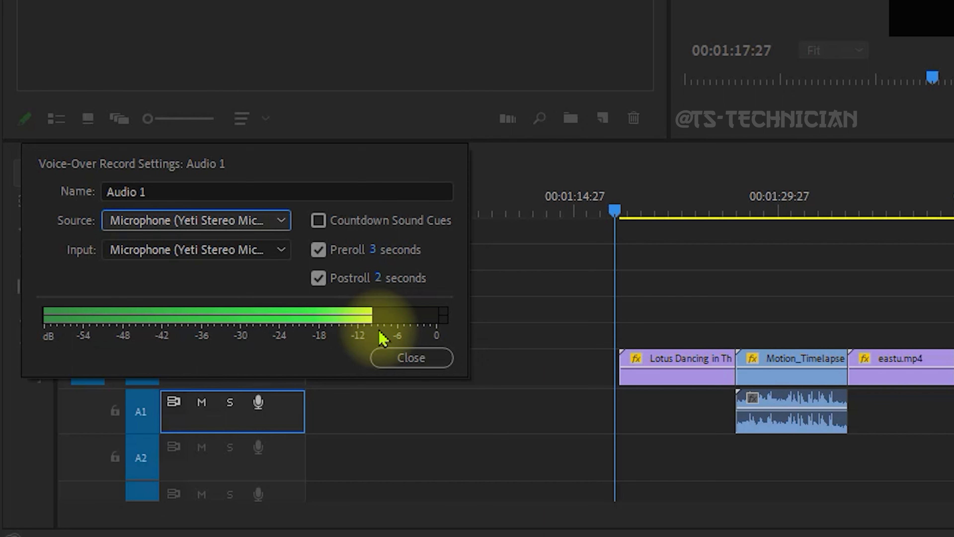
pyautogui.click(255, 251)
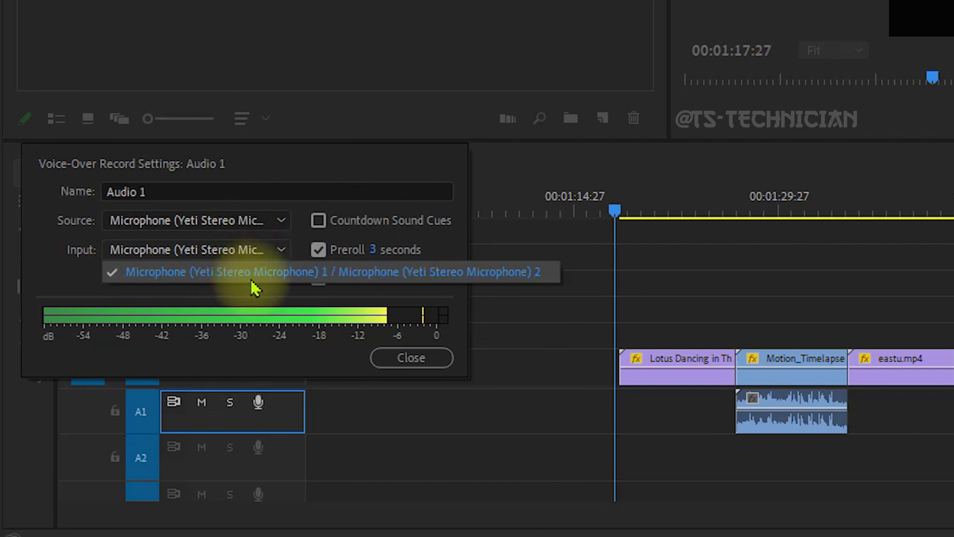
pyautogui.click(57, 267)
pyautogui.click(411, 358)
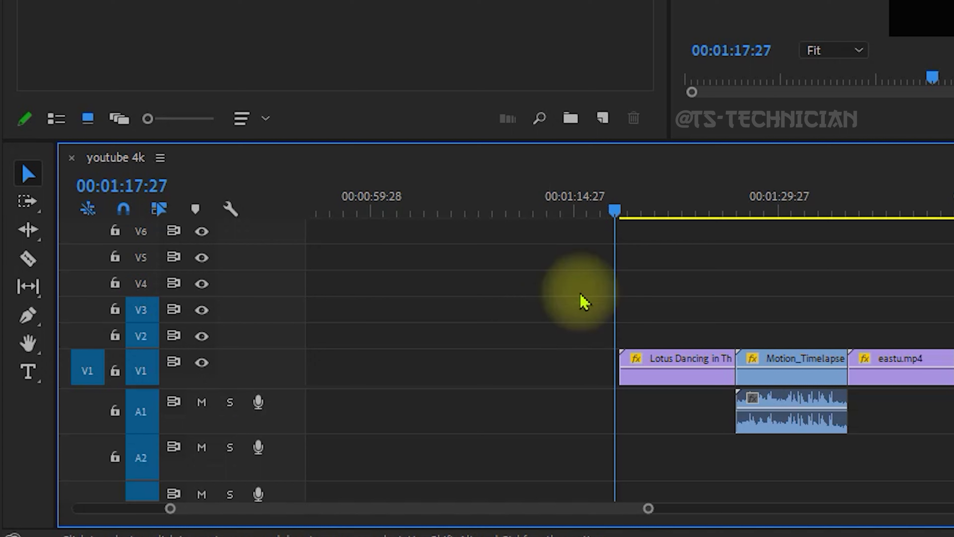
# Move the playhead past the last clip to about 00:02:07 and set the A1 voice-over source to No Input.
pyautogui.moveTo(615, 209); pyautogui.dragTo(953, 212)
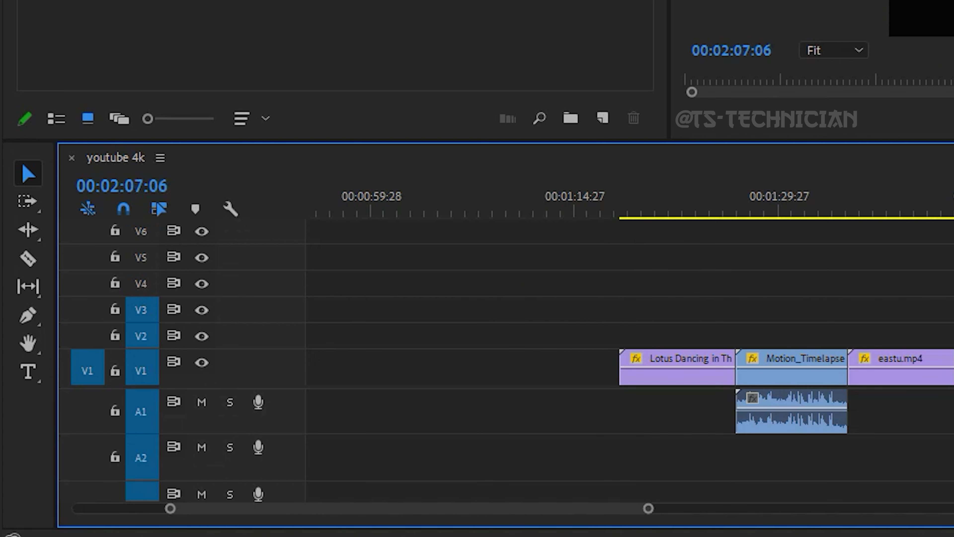
pyautogui.rightClick(259, 404)
pyautogui.click(342, 376)
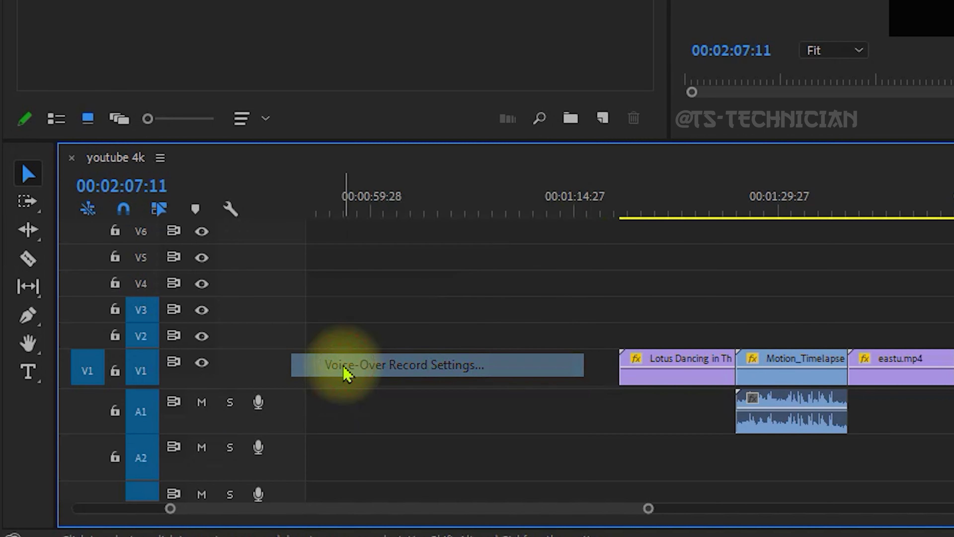
pyautogui.click(260, 221)
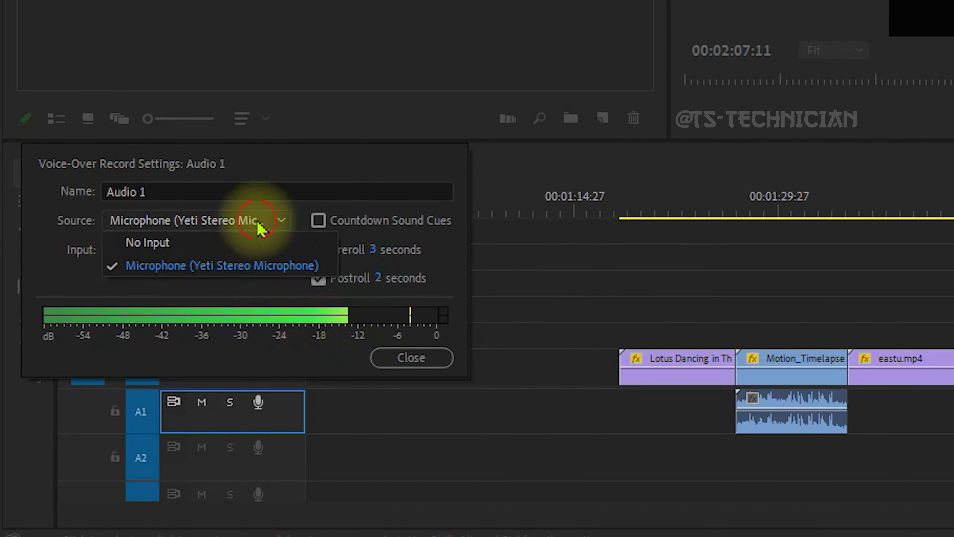
pyautogui.click(185, 247)
pyautogui.click(415, 358)
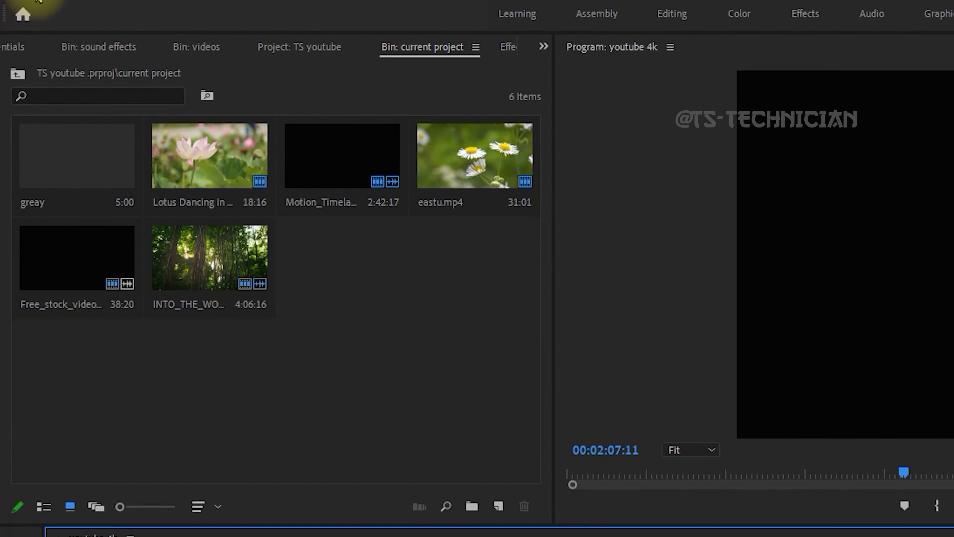
# In Audio Hardware preferences, set Default Input to Microphone (Yeti Stereo Microphone) and keep Speakers as Master Clock.
pyautogui.click(53, 16)
pyautogui.moveTo(240, 423)
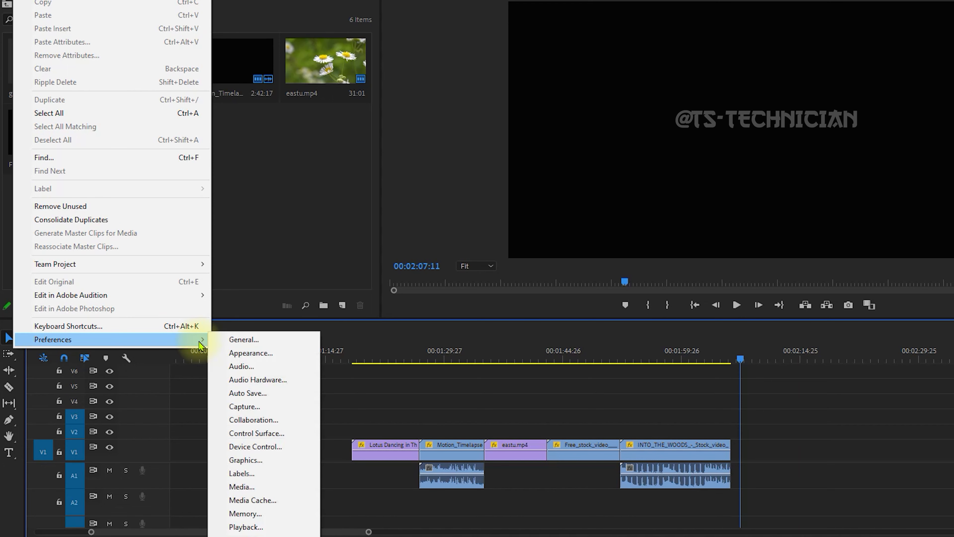
pyautogui.click(271, 381)
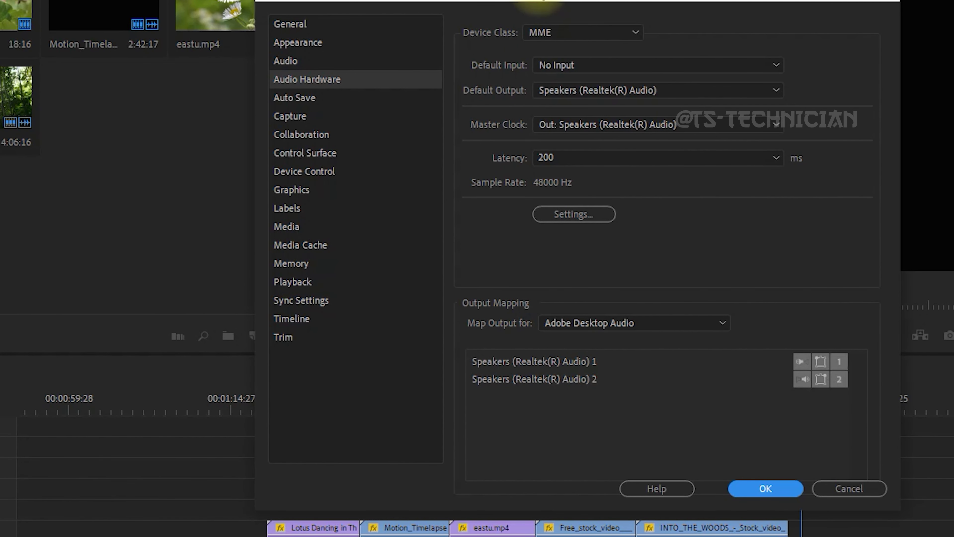
pyautogui.moveTo(537, 4); pyautogui.dragTo(532, 35)
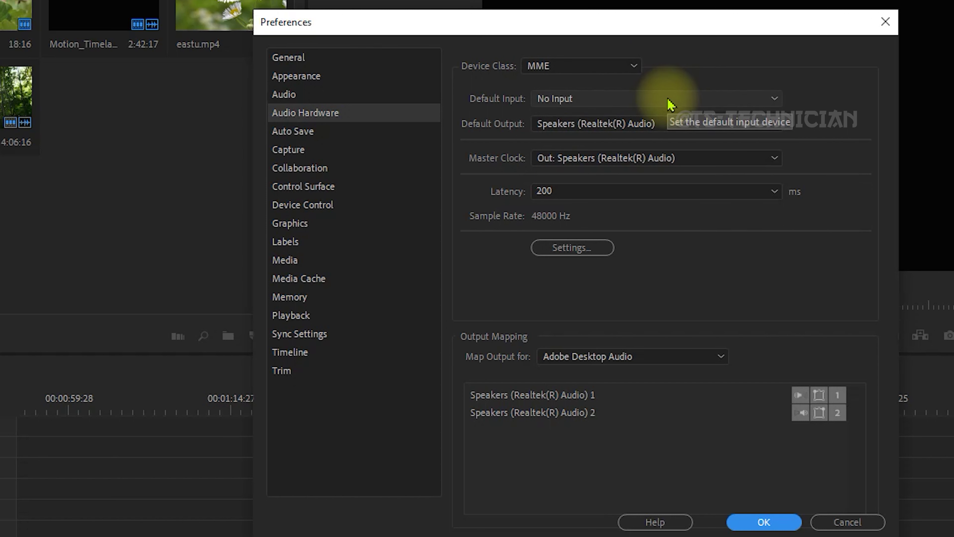
pyautogui.click(670, 105)
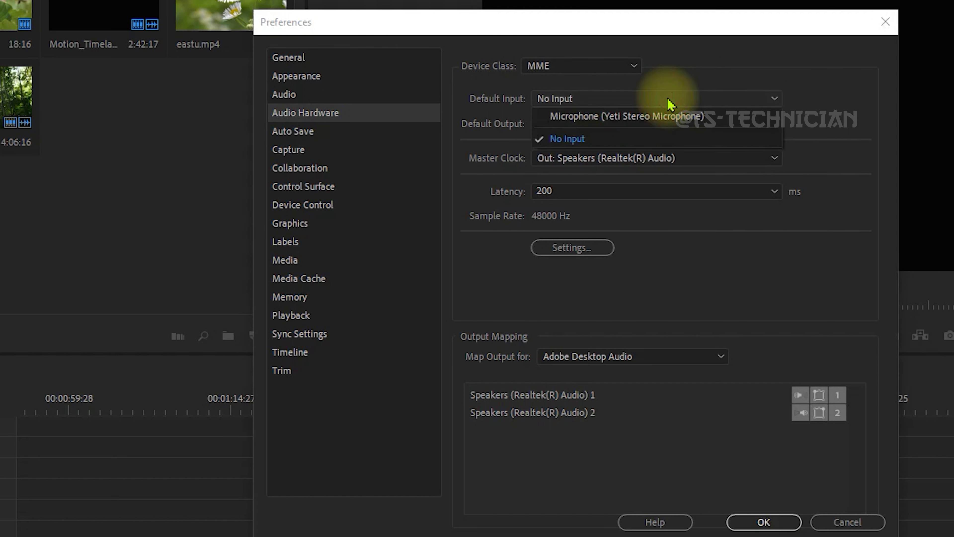
pyautogui.click(660, 124)
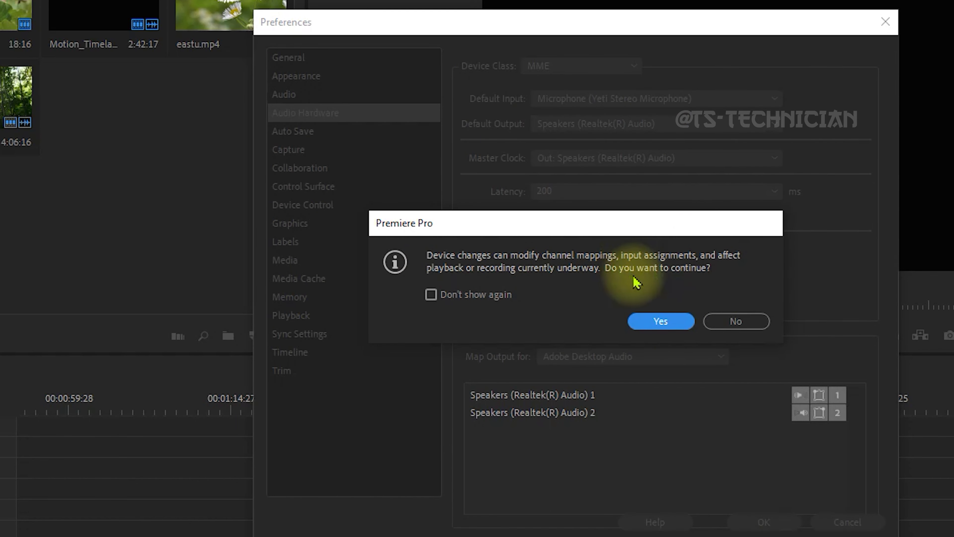
pyautogui.click(666, 325)
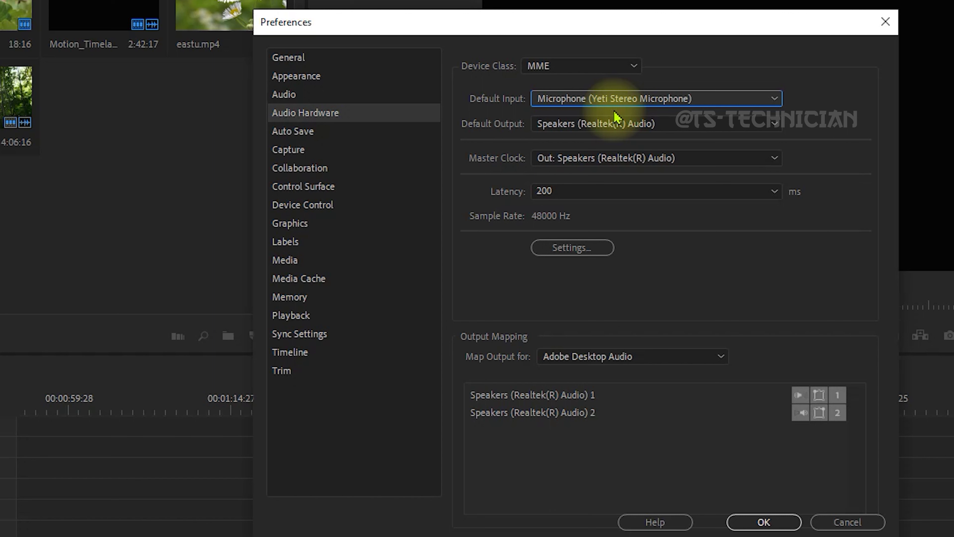
pyautogui.click(665, 158)
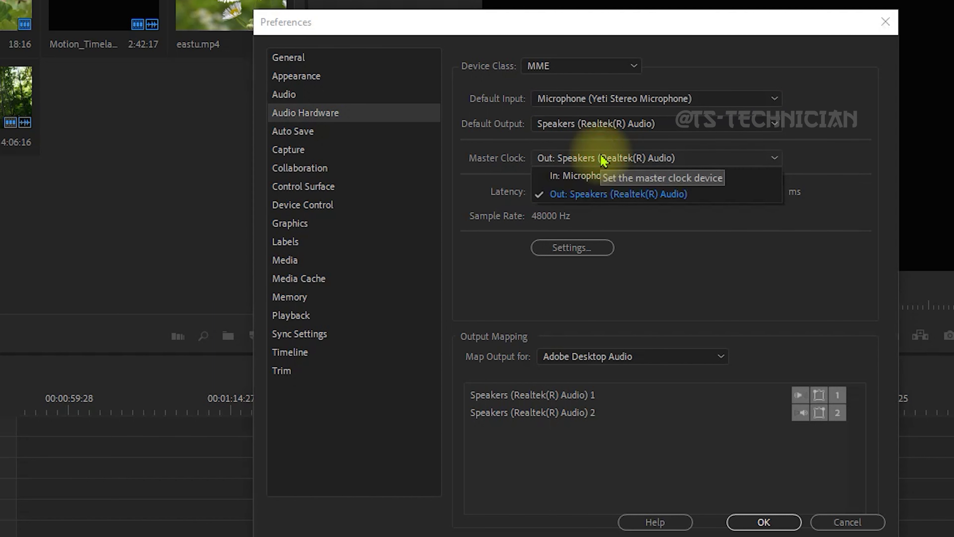
pyautogui.click(767, 269)
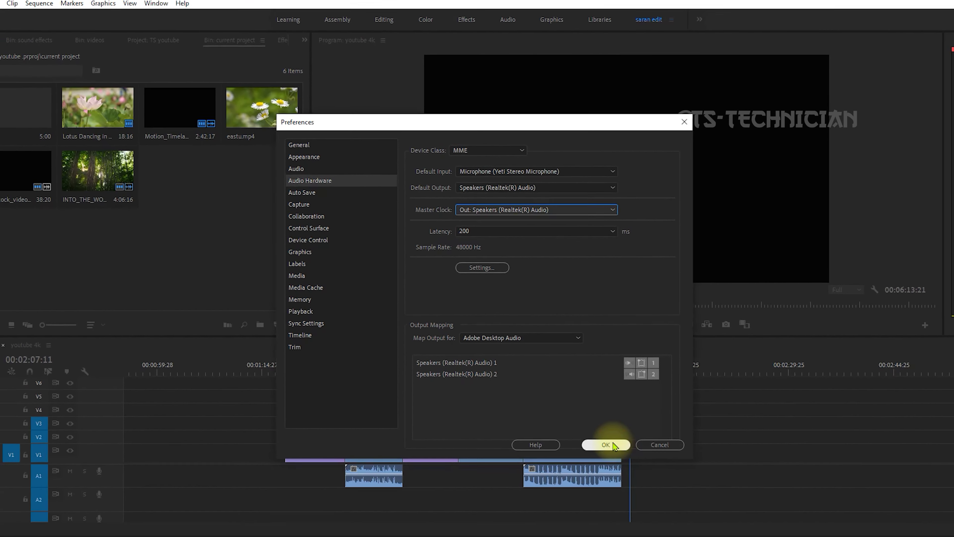
pyautogui.click(613, 445)
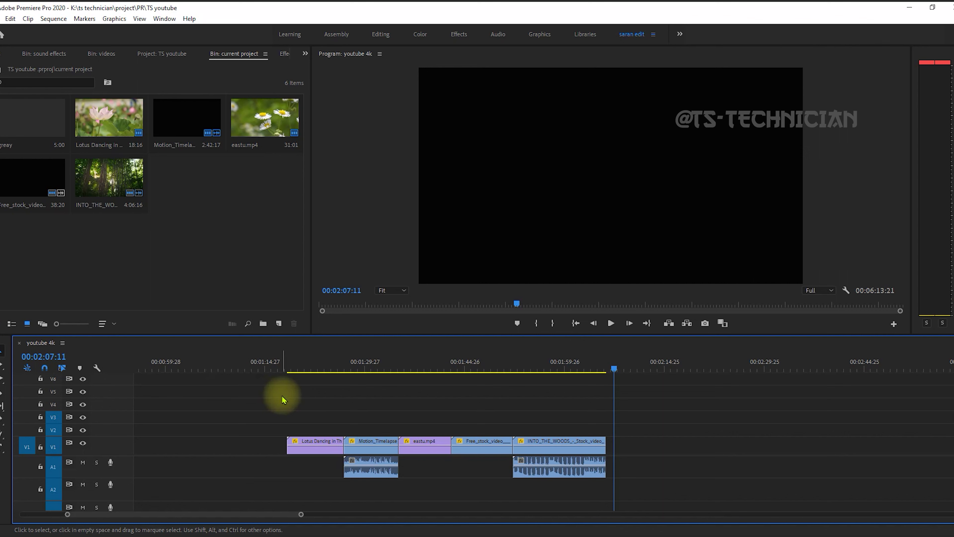
# Return the playhead to about 00:01:18 on the Lotus clip and show the Windows speaker volume flyout.
pyautogui.moveTo(280, 367); pyautogui.dragTo(293, 398)
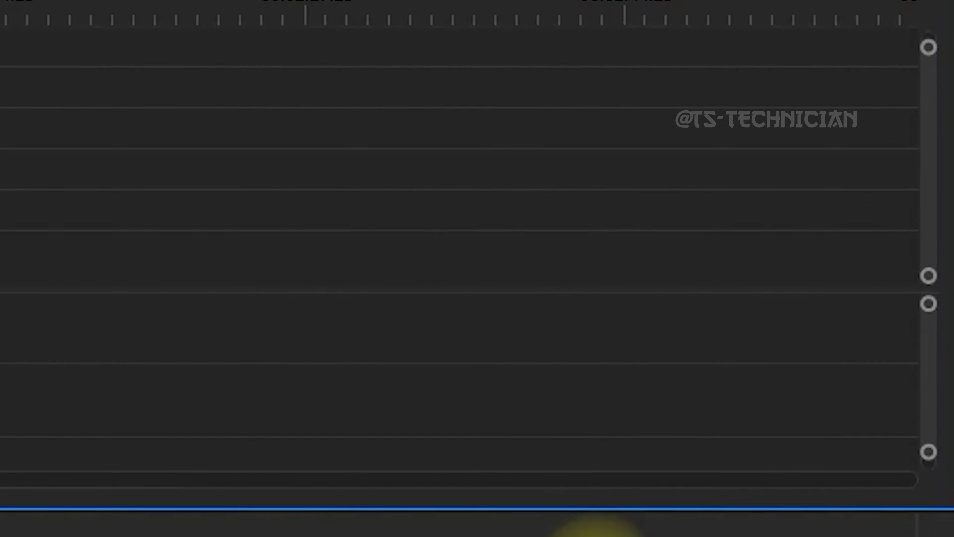
pyautogui.click(856, 536)
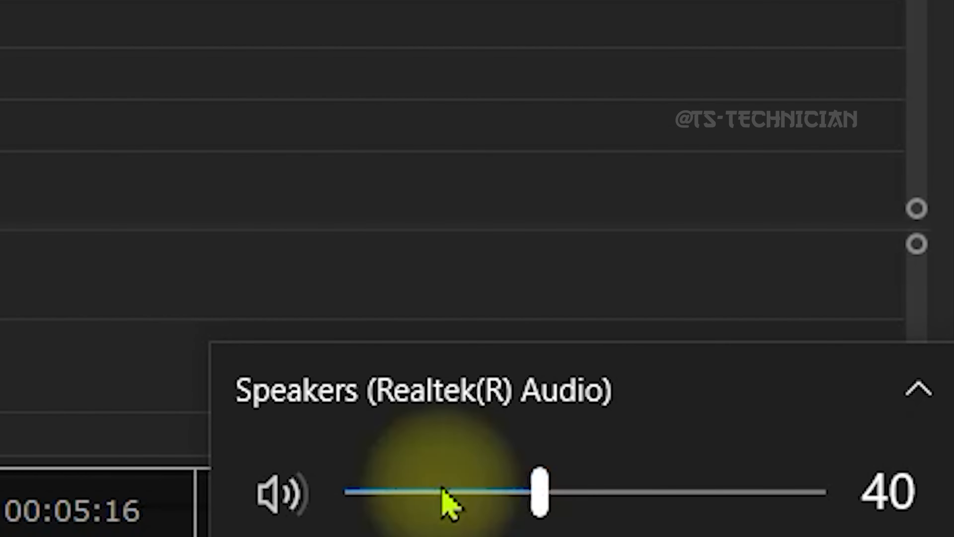
# Toggle mute on the Realtek speakers: mute, unmute, then mute again, with volume left at 40.
pyautogui.click(278, 498)
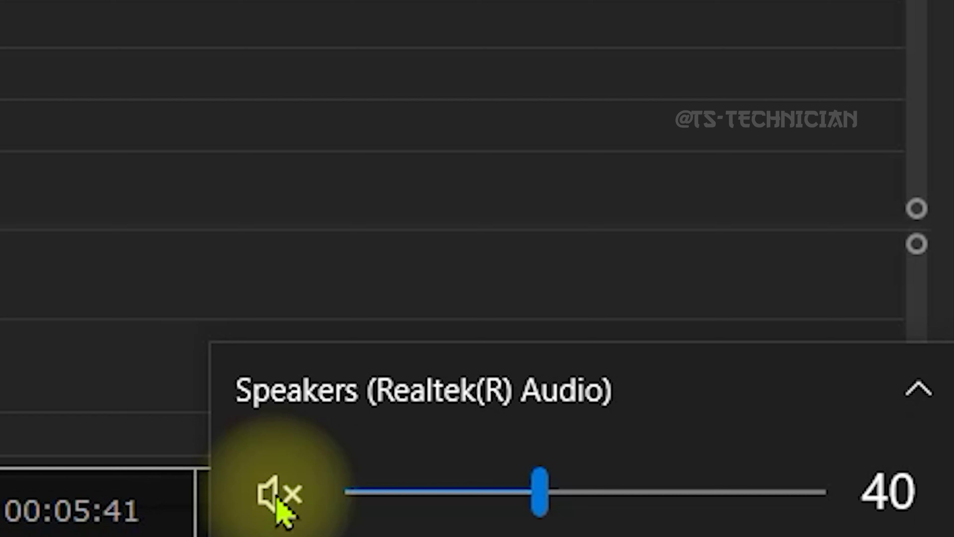
pyautogui.click(275, 497)
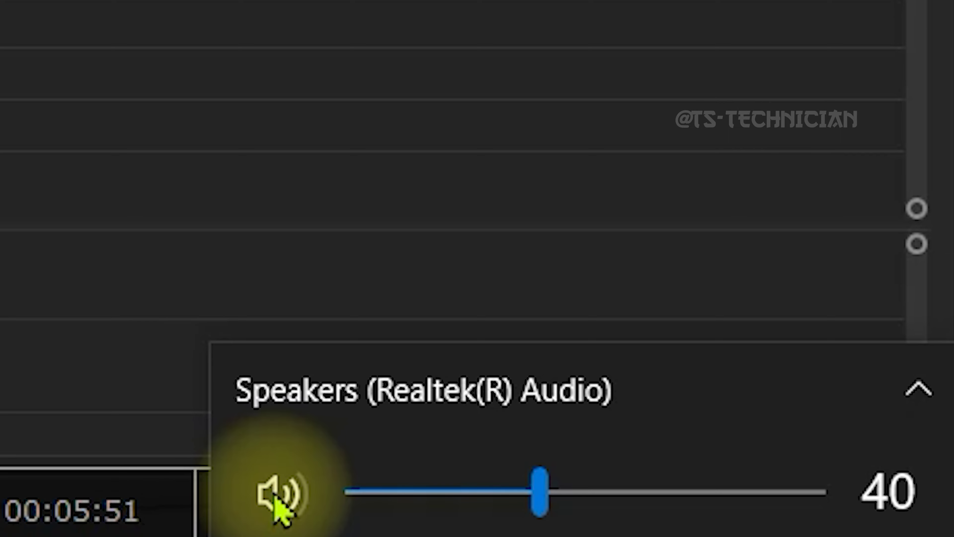
pyautogui.click(275, 498)
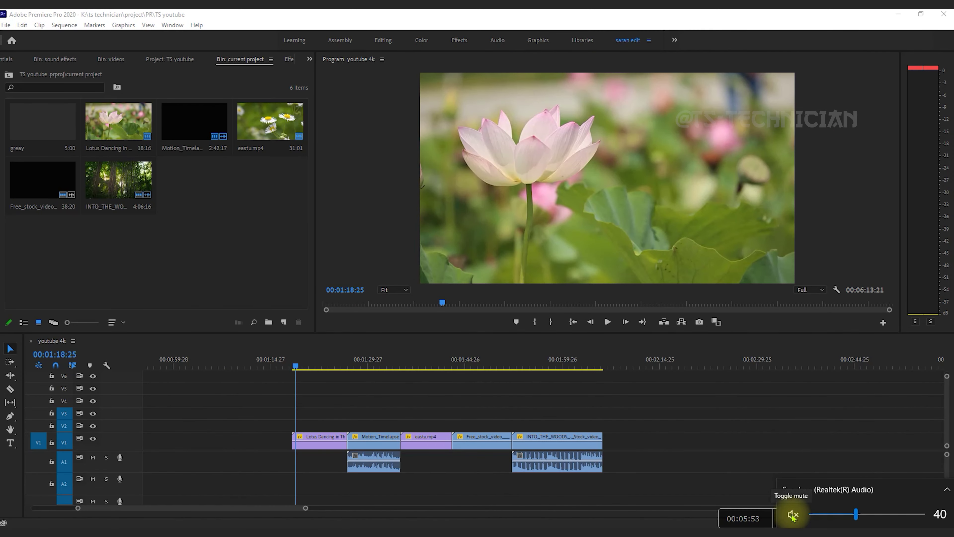
# Dismiss the volume flyout and scrub forward from the Lotus clip to the 'Into the woods' title at 00:01:54:27.
pyautogui.moveTo(294, 364); pyautogui.dragTo(304, 366)
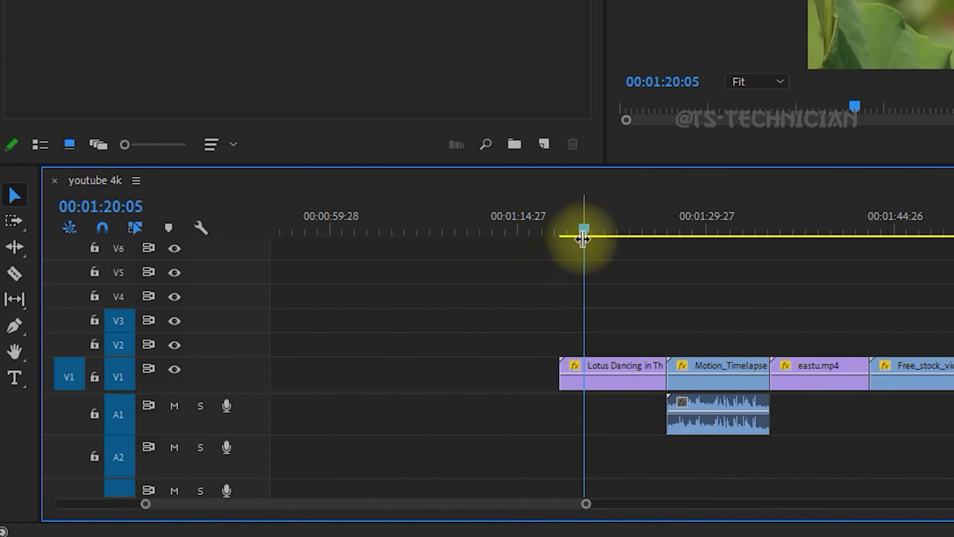
pyautogui.moveTo(661, 227); pyautogui.dragTo(953, 228)
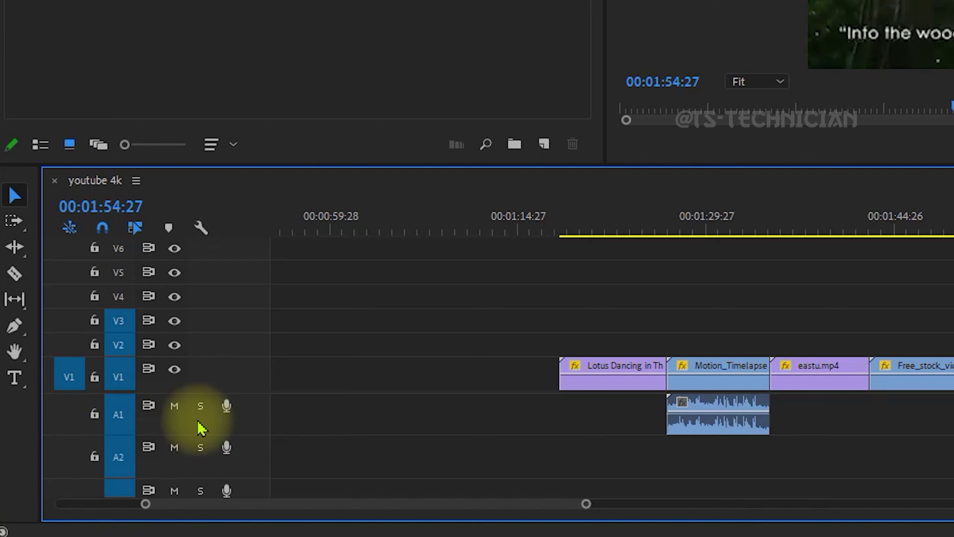
# Mute track A1 and set the playhead to 00:01:18:05 at the start of Lotus Dancing.
pyautogui.click(174, 408)
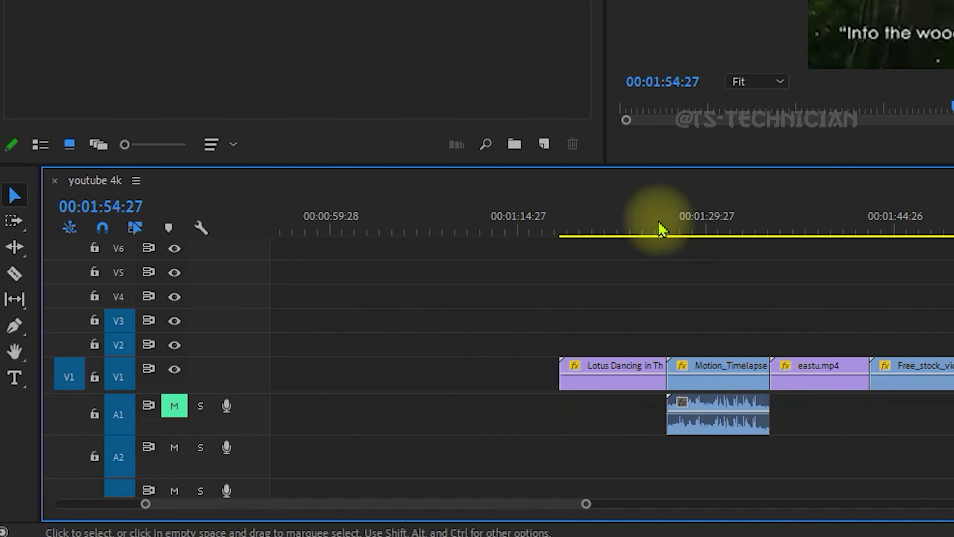
pyautogui.moveTo(657, 224); pyautogui.dragTo(563, 259)
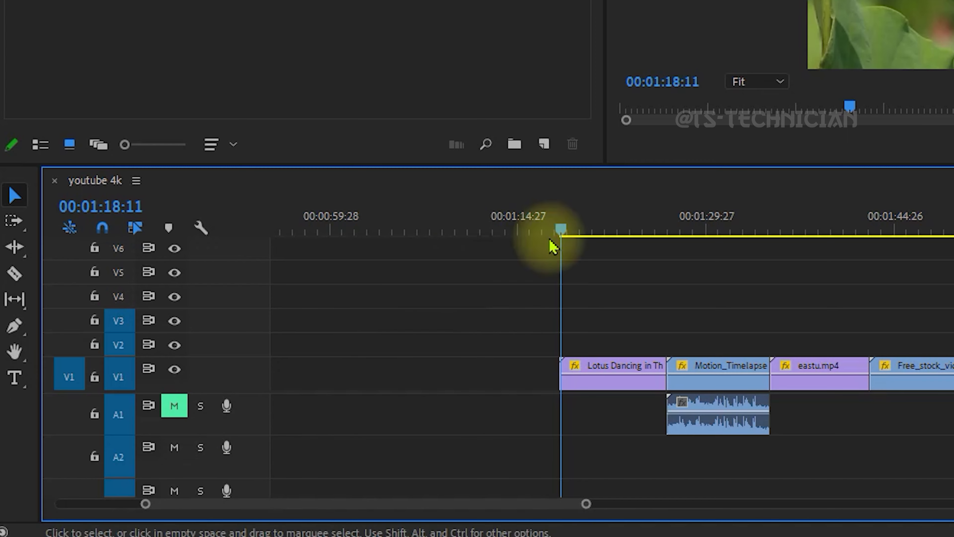
pyautogui.moveTo(559, 229); pyautogui.dragTo(559, 230)
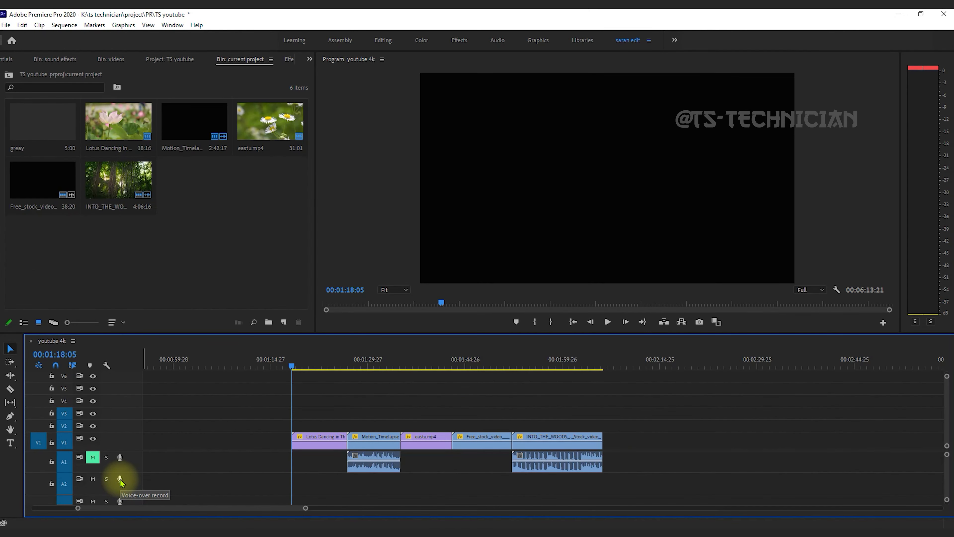
# Record a voice-over on track A2 from the Lotus Dancing clip through 00:02:05:22, then stop.
pyautogui.click(120, 479)
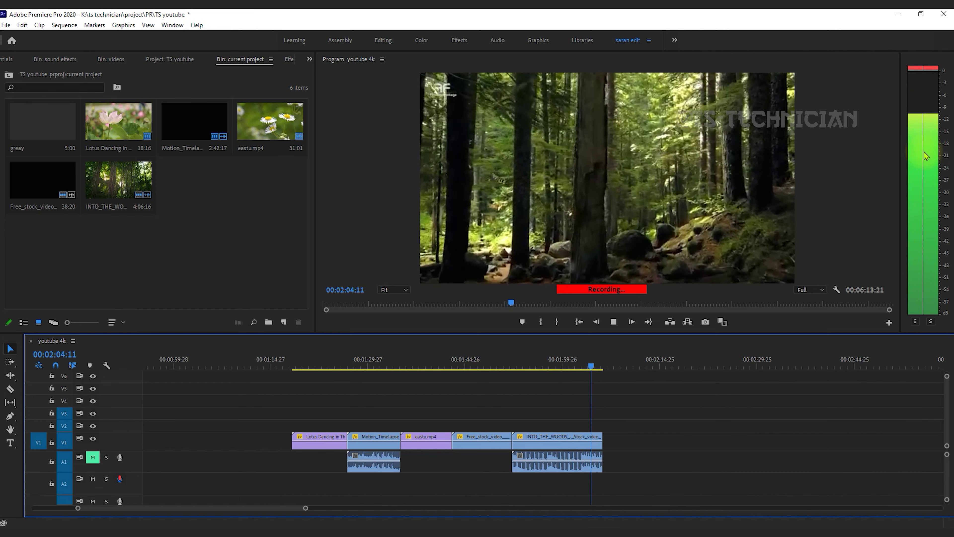
pyautogui.press('space')
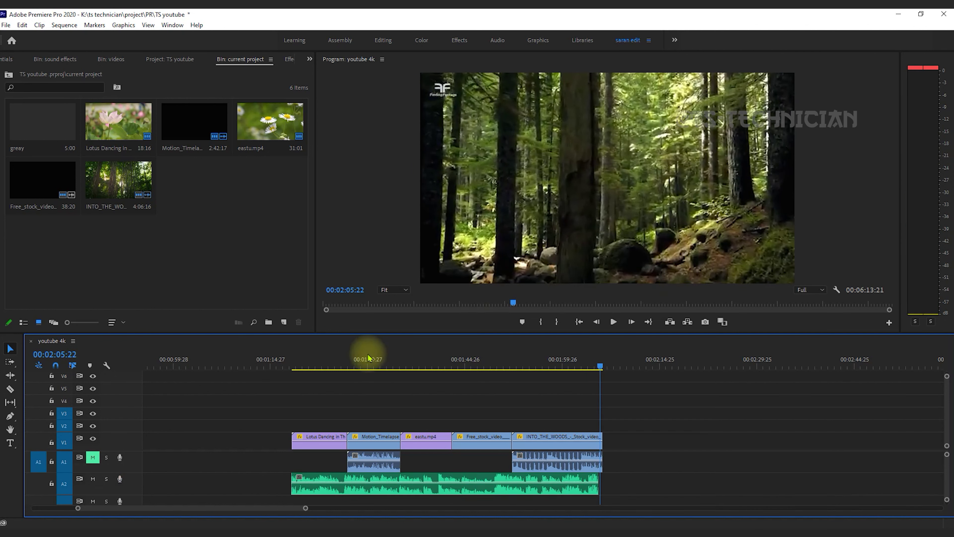
# Preview the recording, return the playhead to 00:01:19:08, and select the A2 voice-over clip.
pyautogui.moveTo(298, 363); pyautogui.dragTo(376, 372)
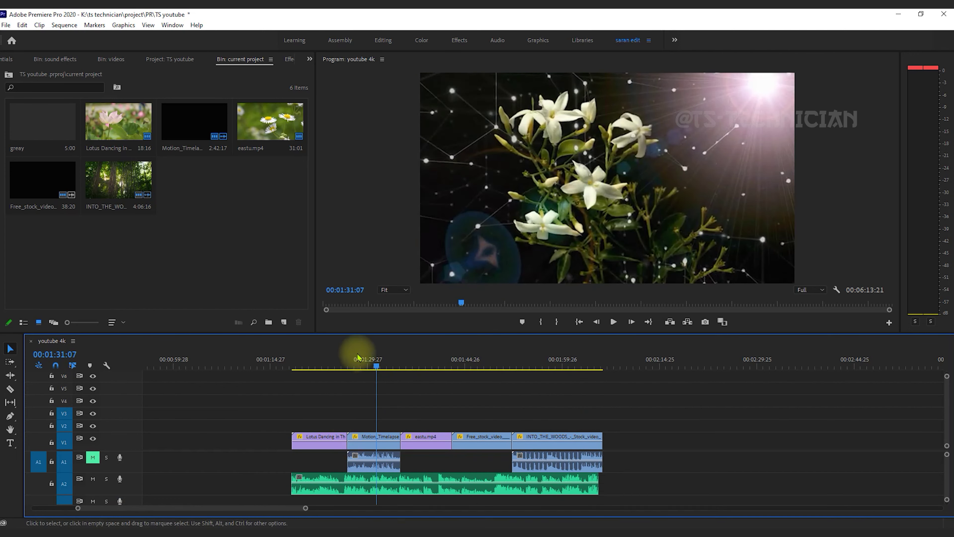
pyautogui.press('Up')
pyautogui.press('Up')
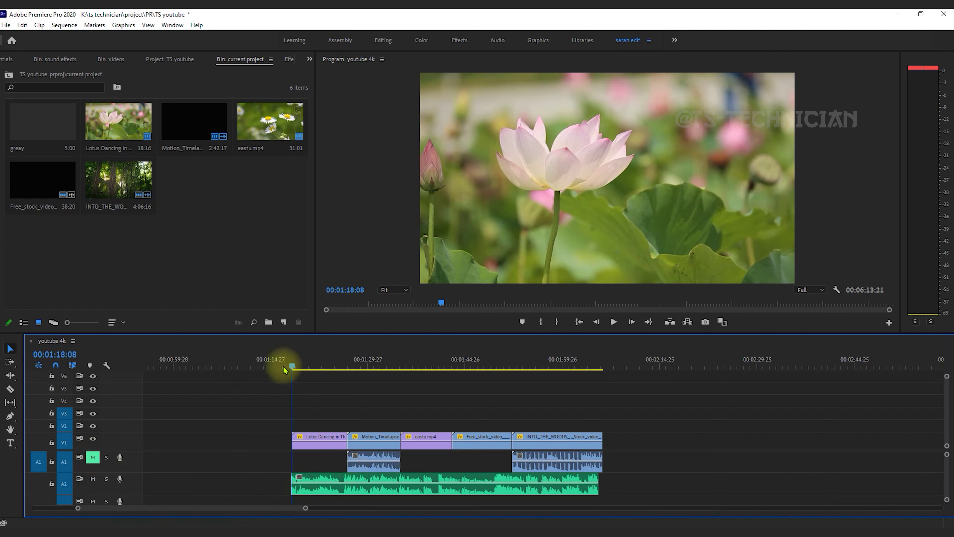
pyautogui.moveTo(292, 369); pyautogui.dragTo(299, 370)
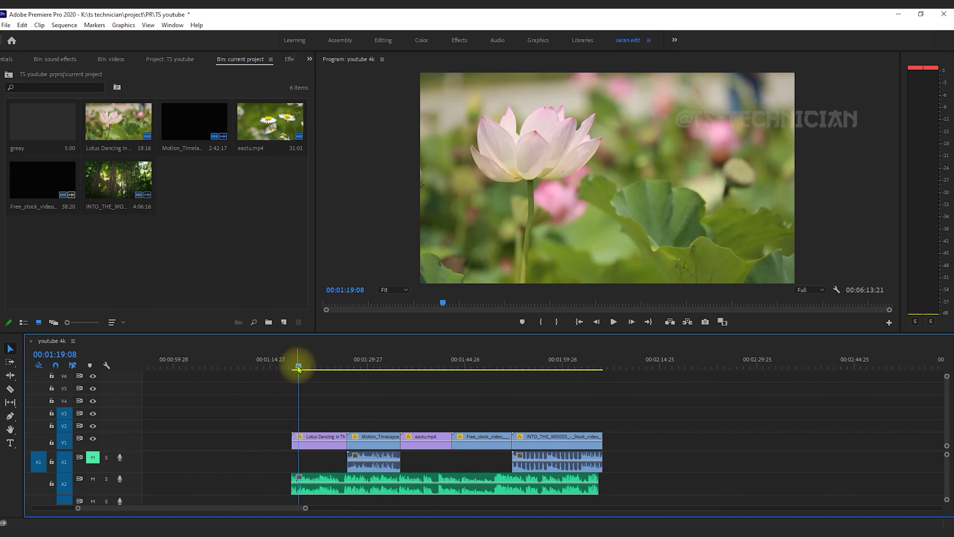
pyautogui.click(326, 492)
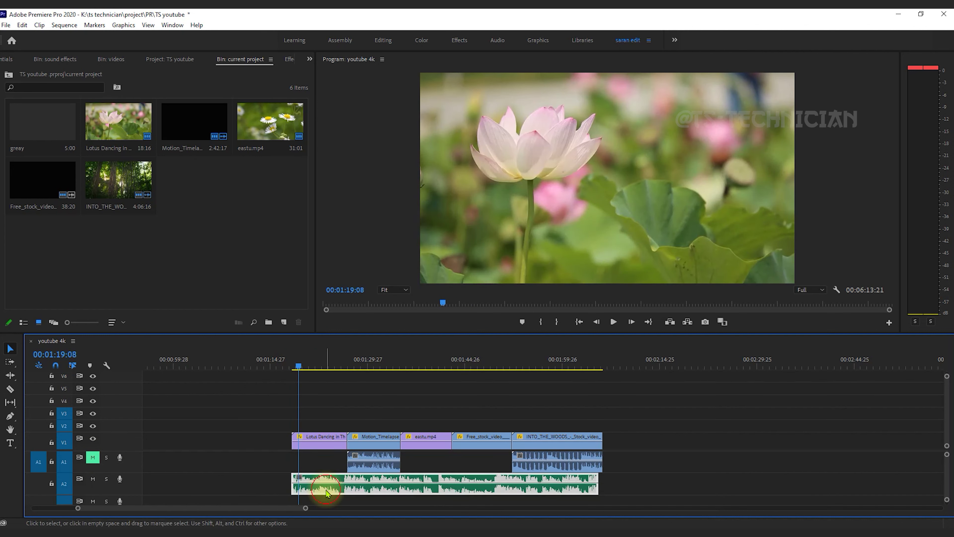
pyautogui.click(172, 25)
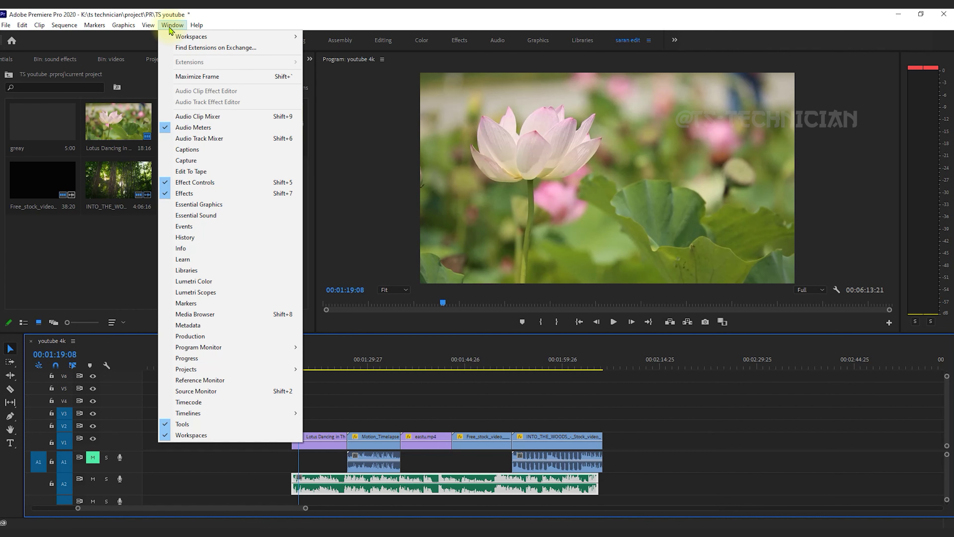
# Show the Essential Sound panel and tag the Audio 2_15.wav voice-over as Dialogue with the Default preset.
pyautogui.click(202, 217)
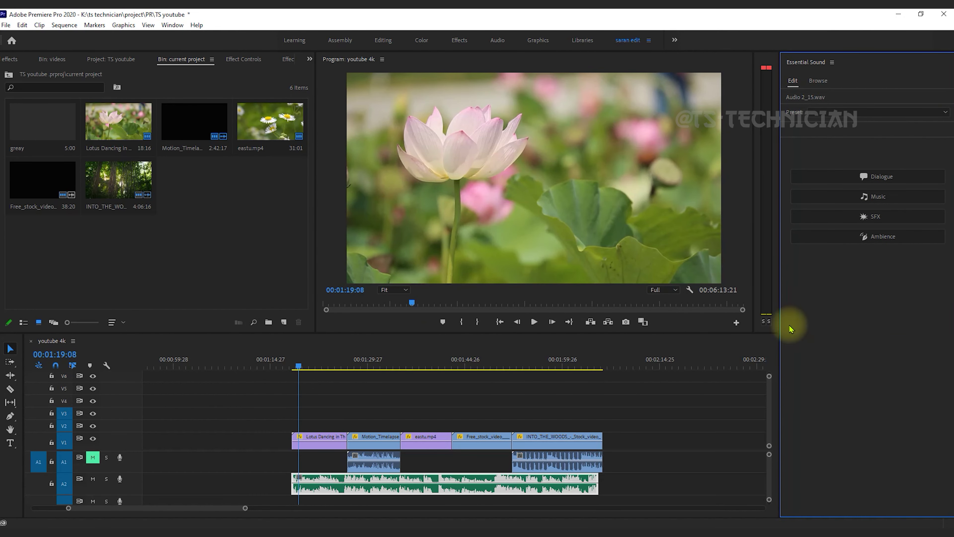
pyautogui.click(863, 177)
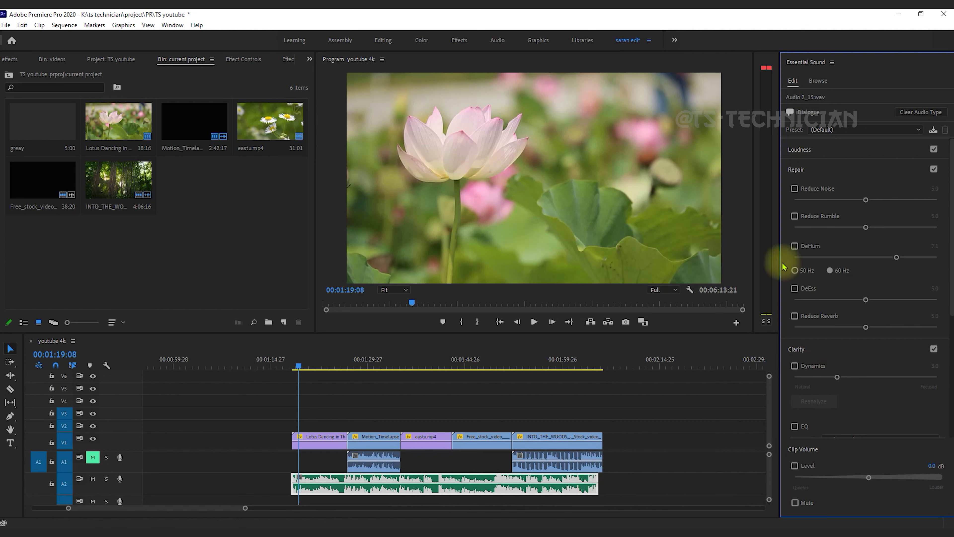
pyautogui.click(803, 150)
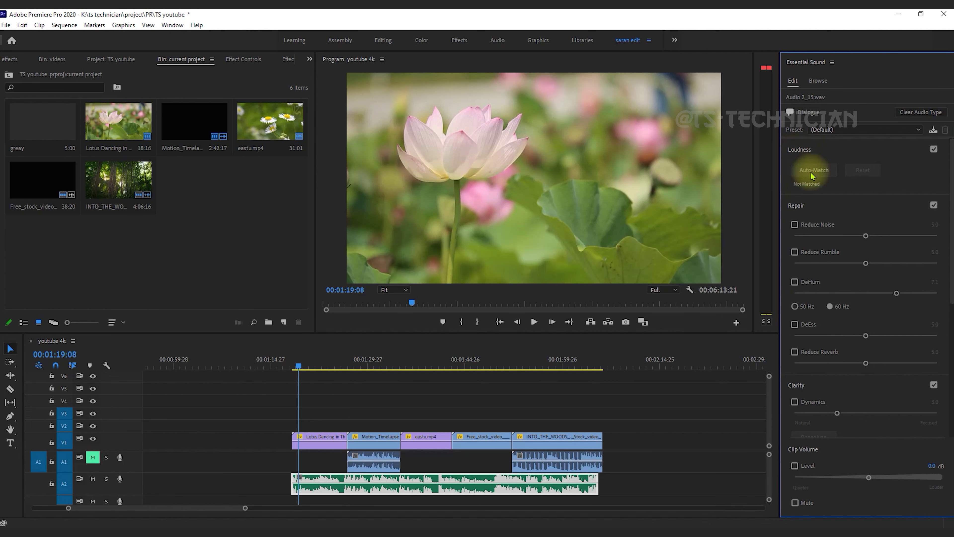
pyautogui.click(451, 483)
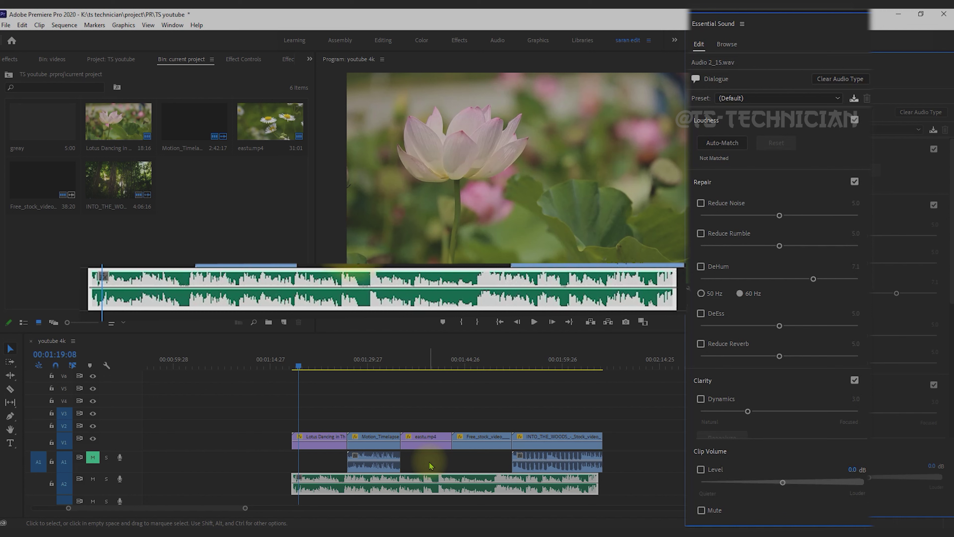
pyautogui.click(722, 142)
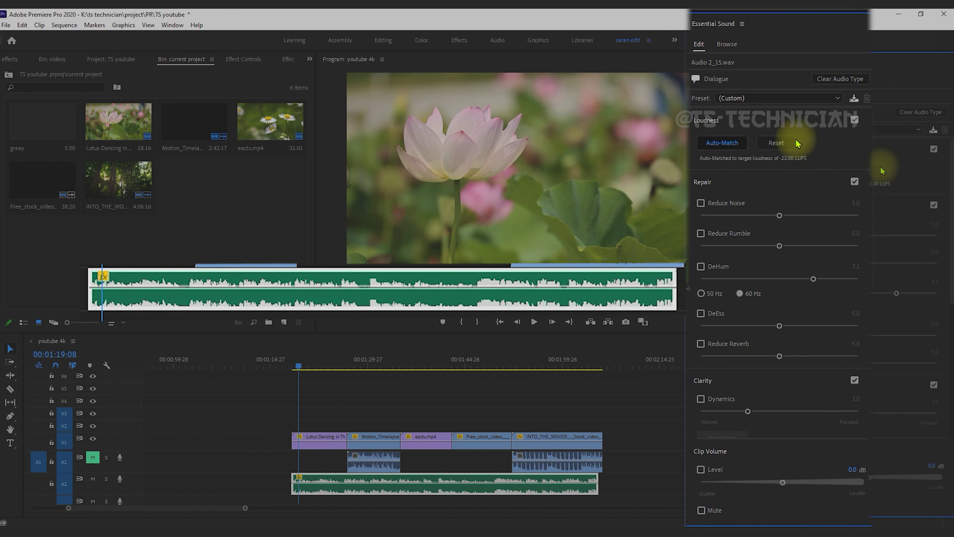
pyautogui.click(776, 142)
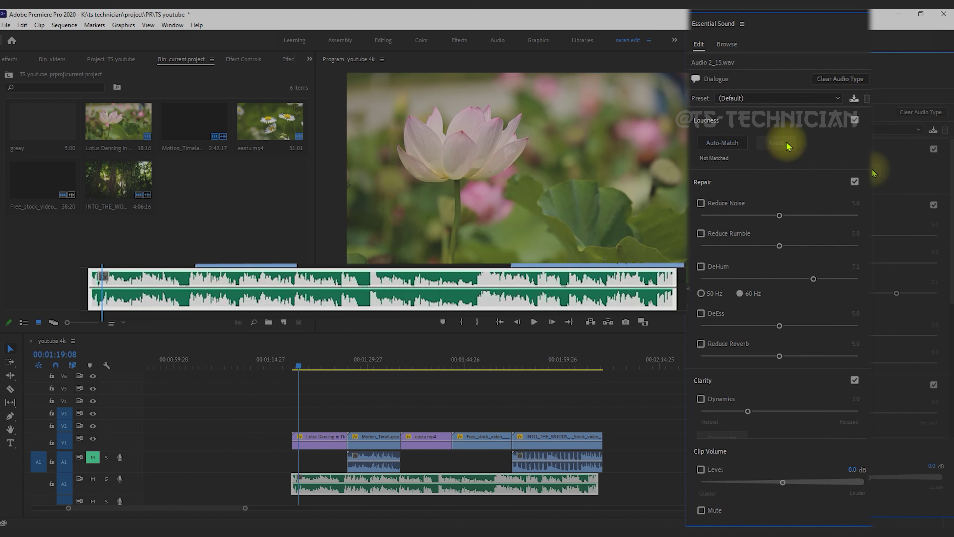
pyautogui.click(706, 120)
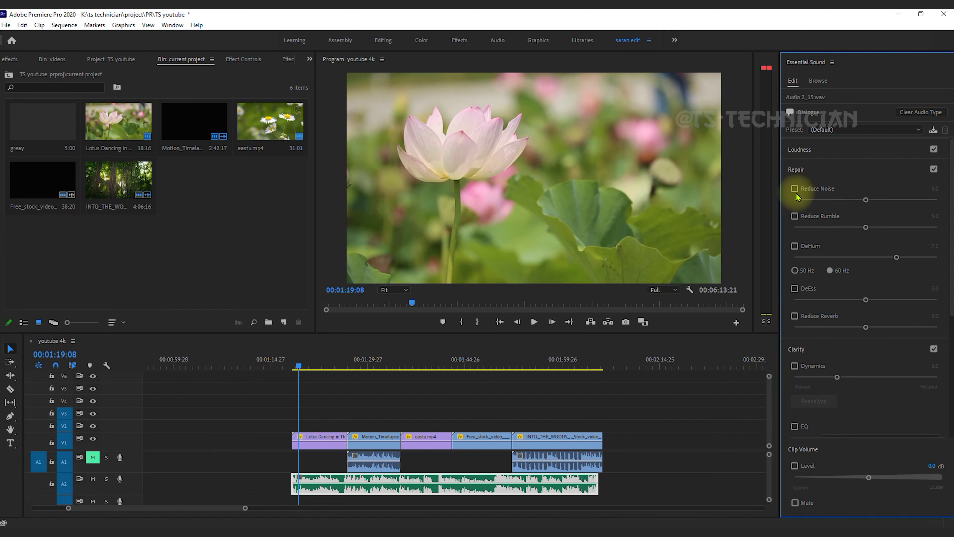
# Enable Reduce Noise at 2.0 and Reduce Reverb at 3.0 in the voice-over's Repair settings.
pyautogui.moveTo(865, 200); pyautogui.dragTo(845, 212)
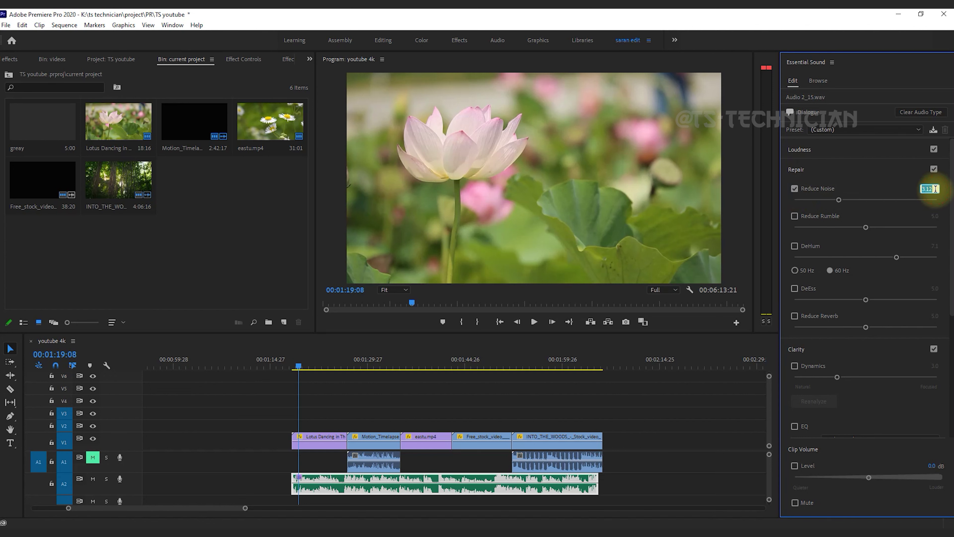
pyautogui.write('2')
pyautogui.press('Return')
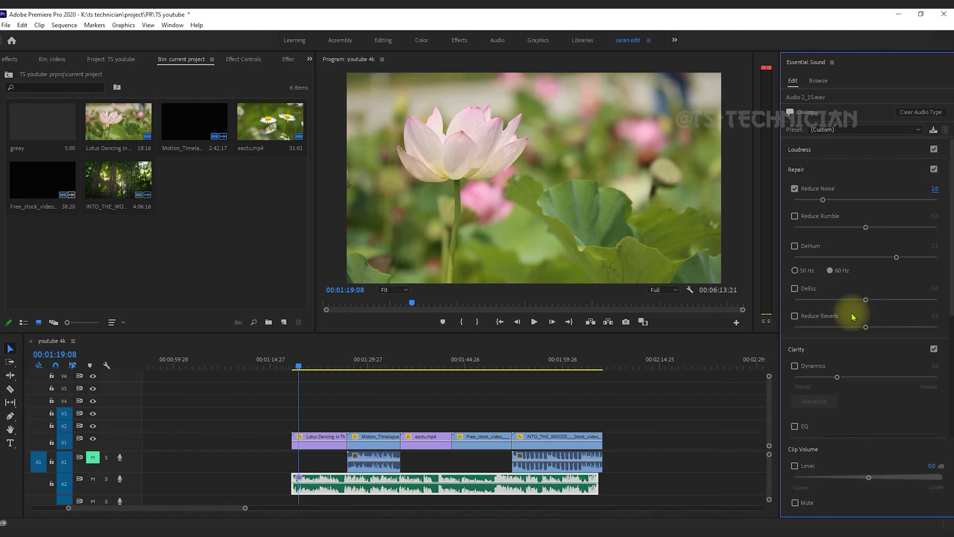
pyautogui.moveTo(864, 329); pyautogui.dragTo(848, 327)
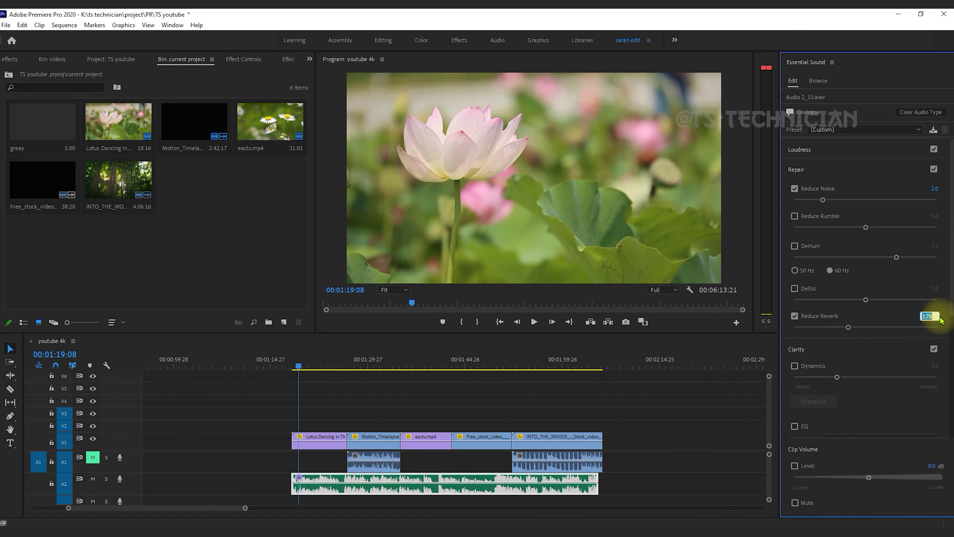
pyautogui.press('Return')
pyautogui.scroll(-5, 883, 367)
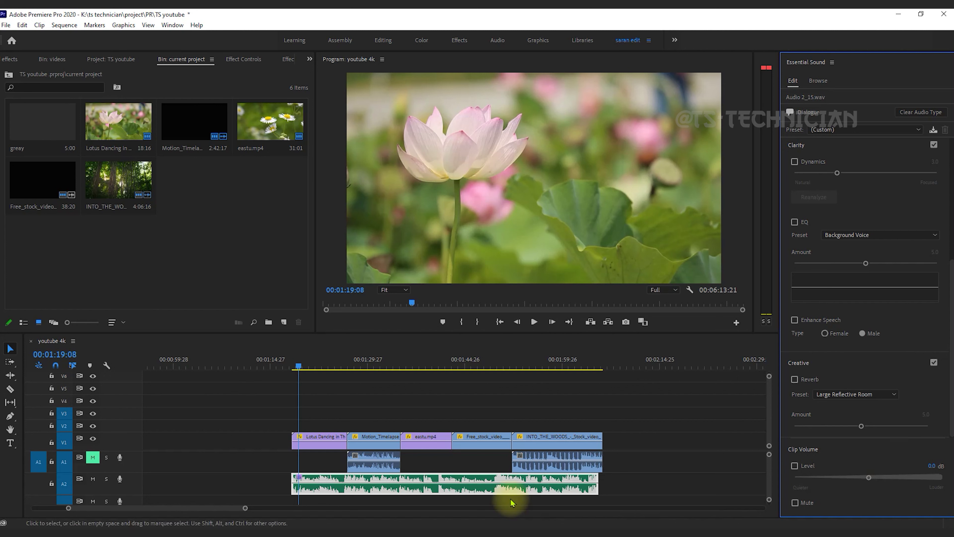
# Enable Clip Volume Level at 15.0 dB on the voice-over, then deselect the clip.
pyautogui.moveTo(868, 477); pyautogui.dragTo(888, 477)
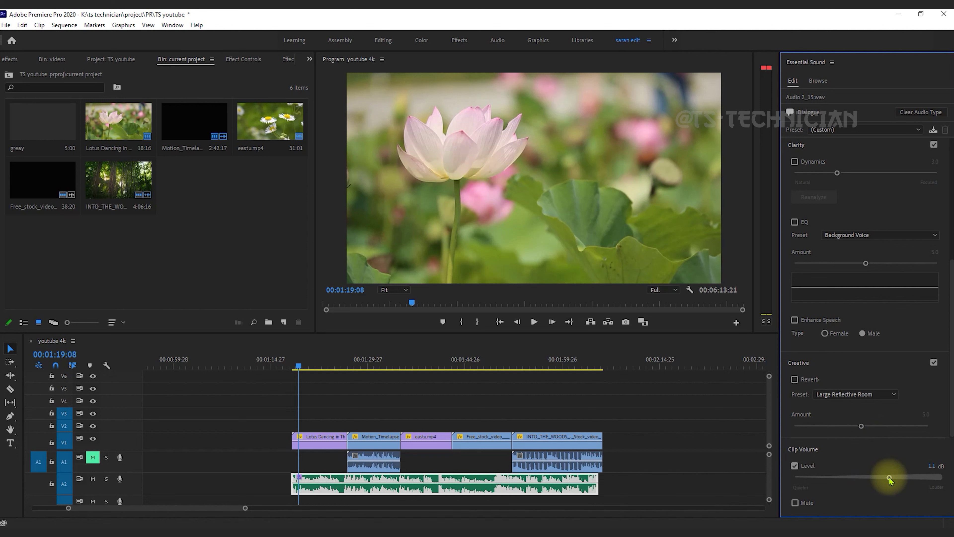
pyautogui.click(931, 466)
pyautogui.write('15')
pyautogui.press('Return')
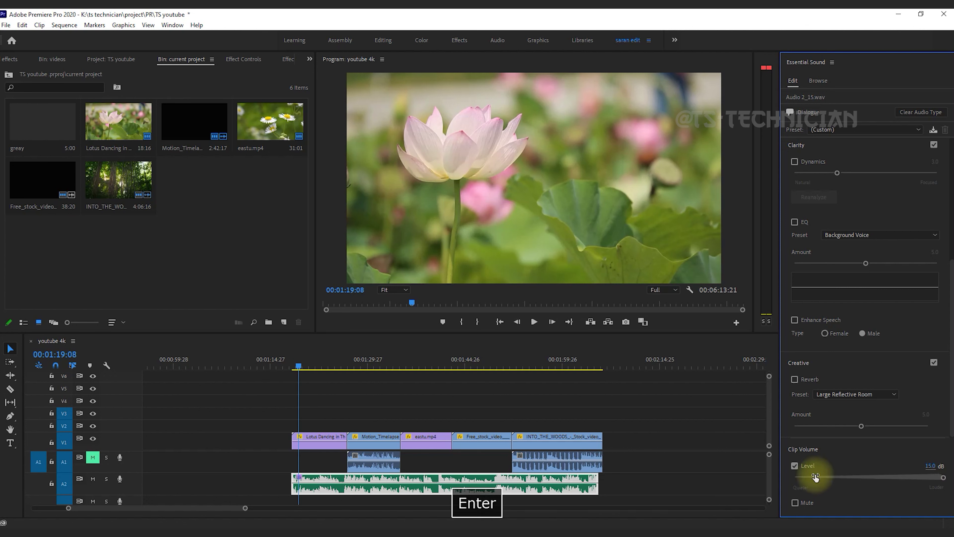
pyautogui.scroll(5, 837, 367)
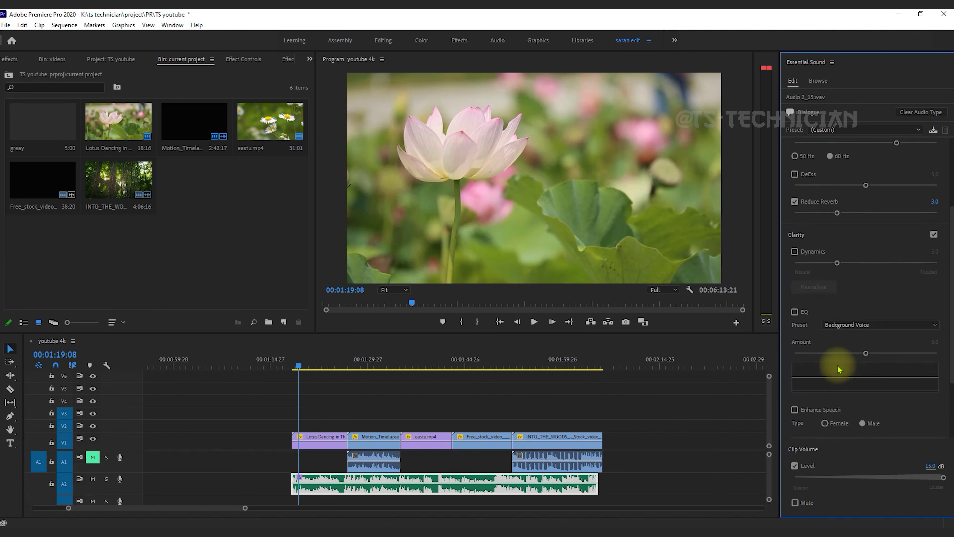
pyautogui.scroll(-5, 871, 347)
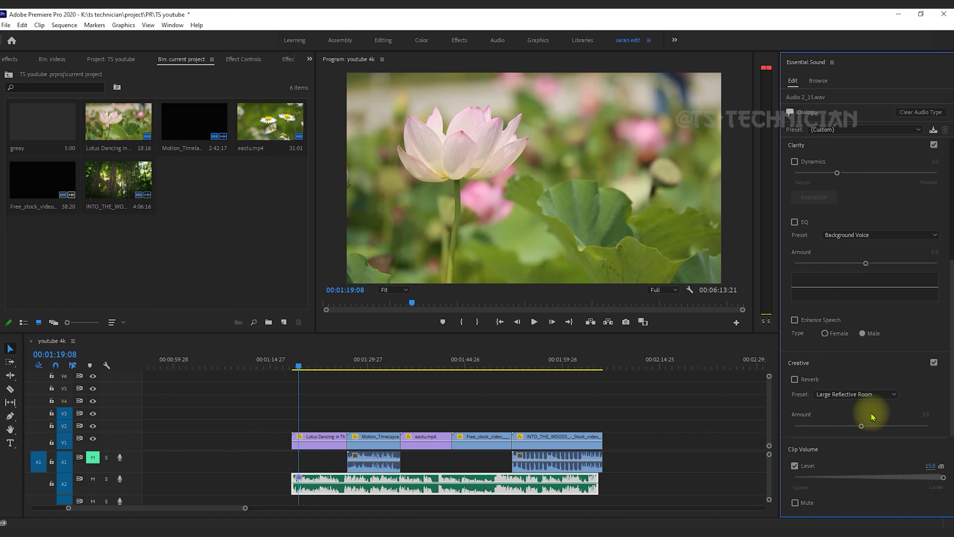
pyautogui.click(241, 442)
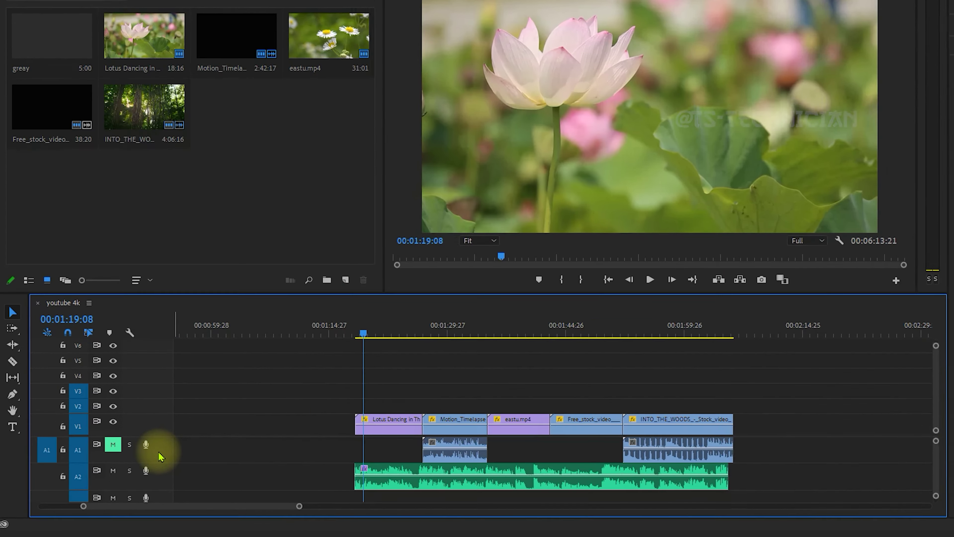
# Bring up Voice-Over Record Settings from the A1 track header's context menu.
pyautogui.rightClick(132, 466)
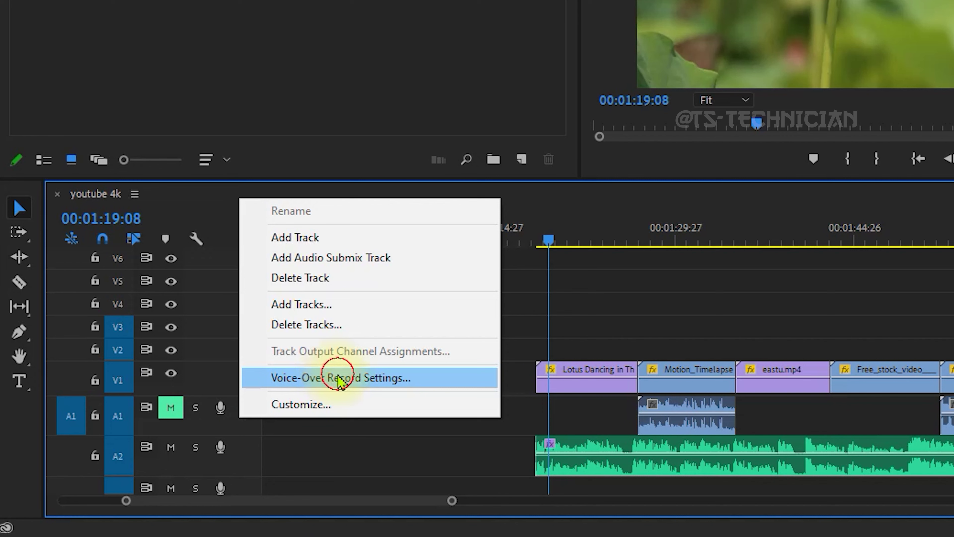
pyautogui.click(290, 396)
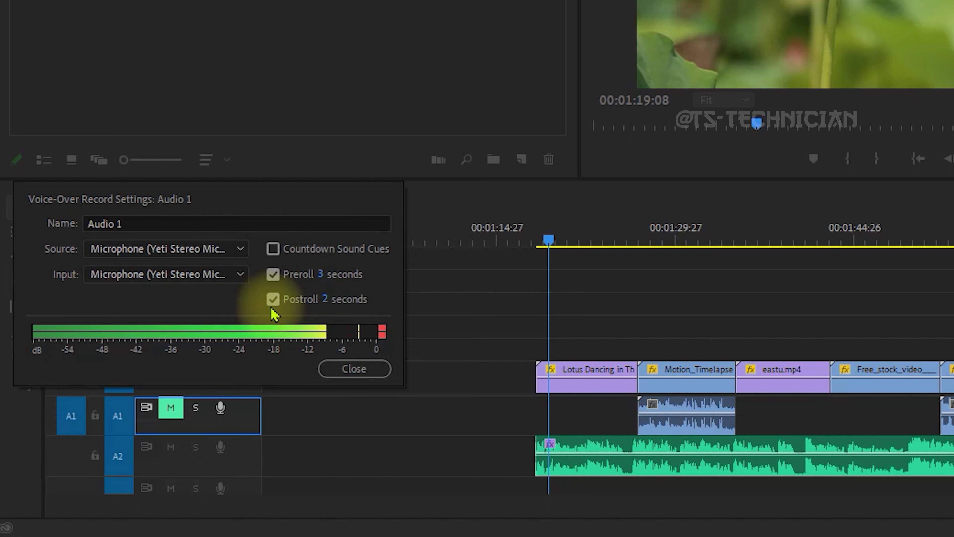
# Review the Yeti microphone source, 3-second preroll and 2-second postroll, then close the settings.
pyautogui.click(556, 255)
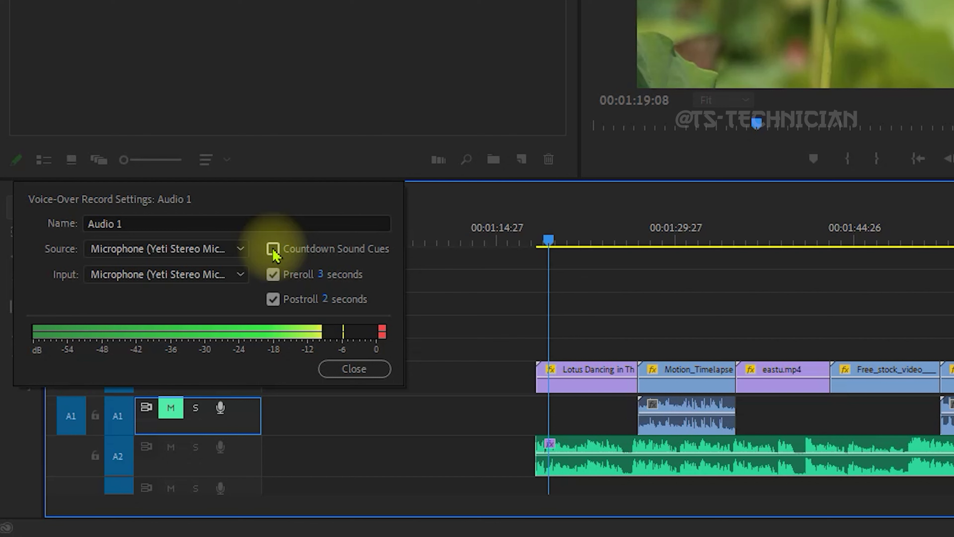
pyautogui.click(358, 422)
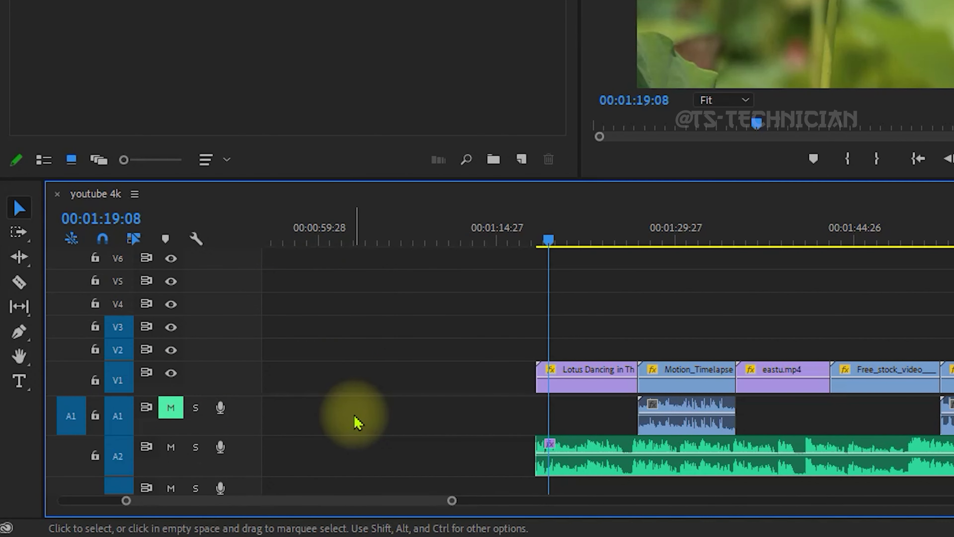